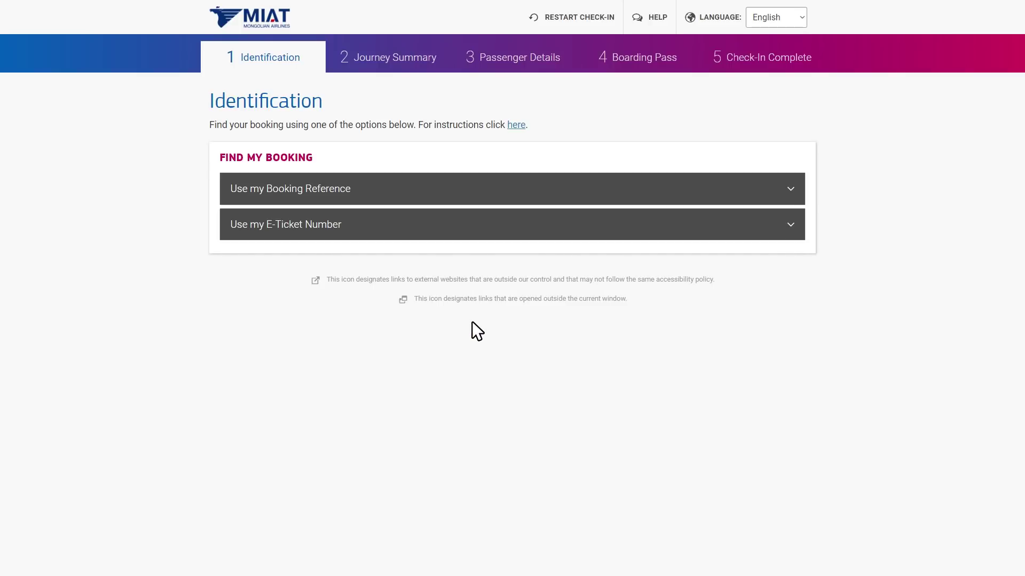
Use the e-ticket option, enter the passenger's last name and e-ticket number, and identify the booking.
left_click(747, 224)
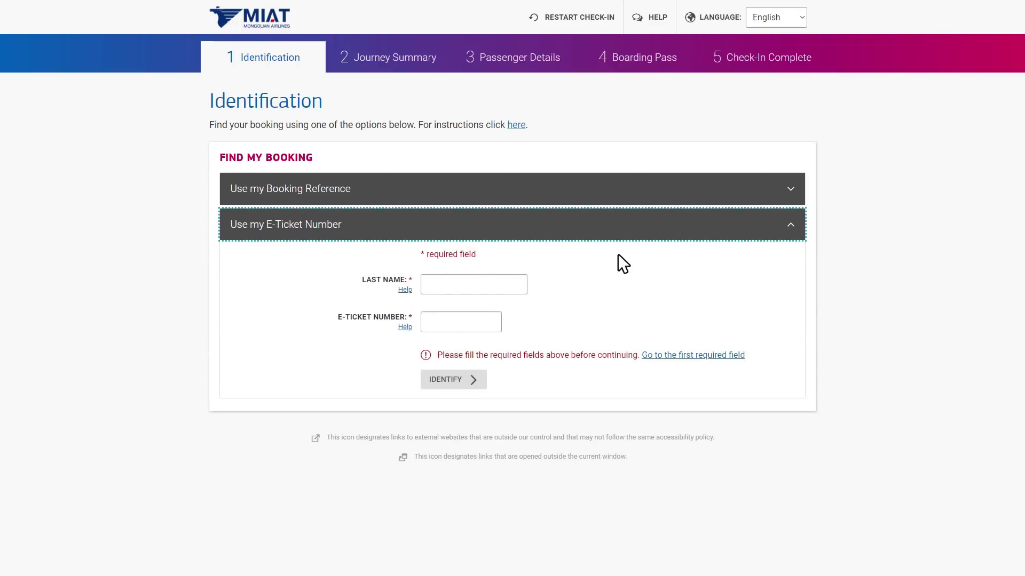
left_click(507, 283)
type("Test")
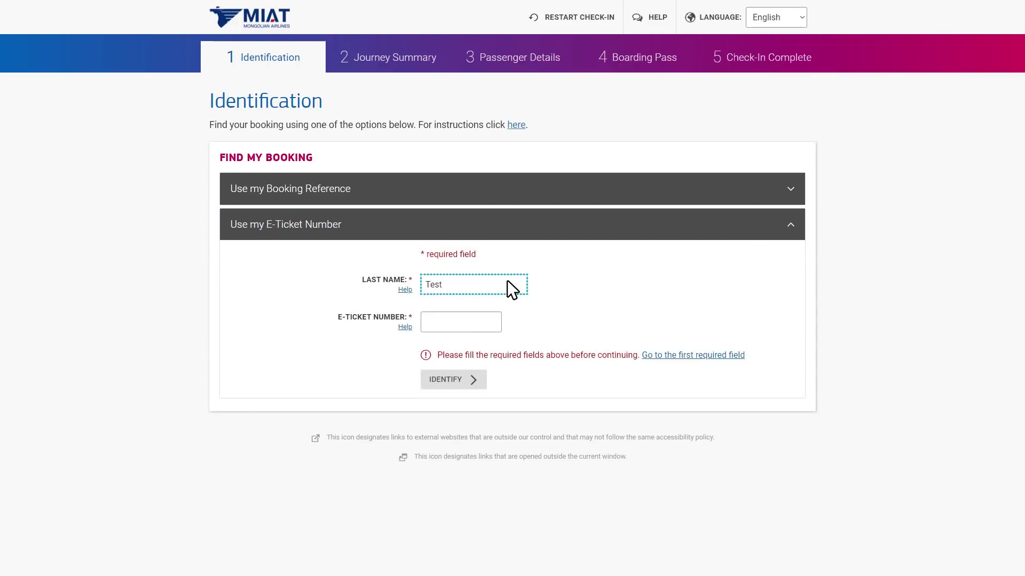
left_click(482, 322)
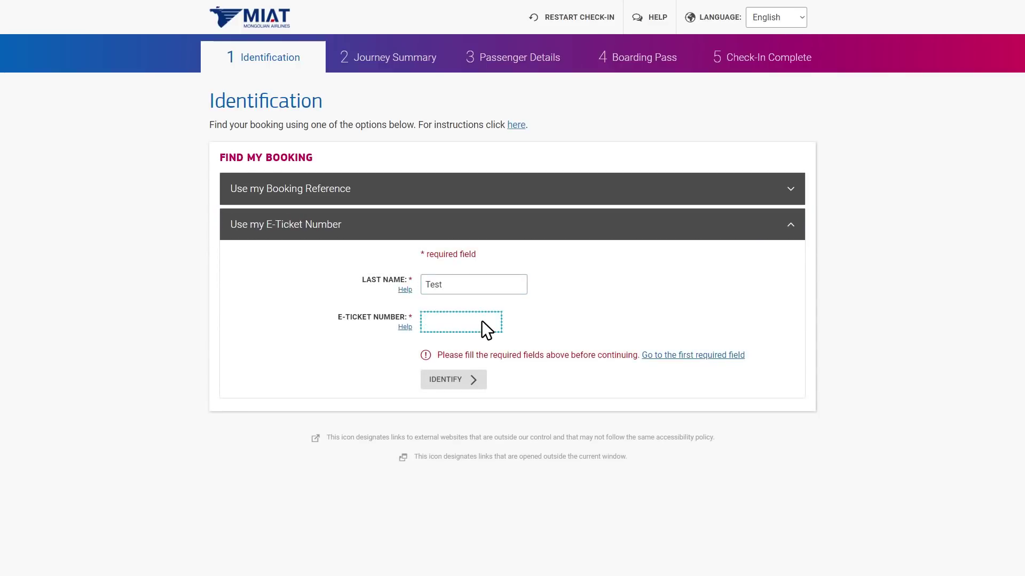
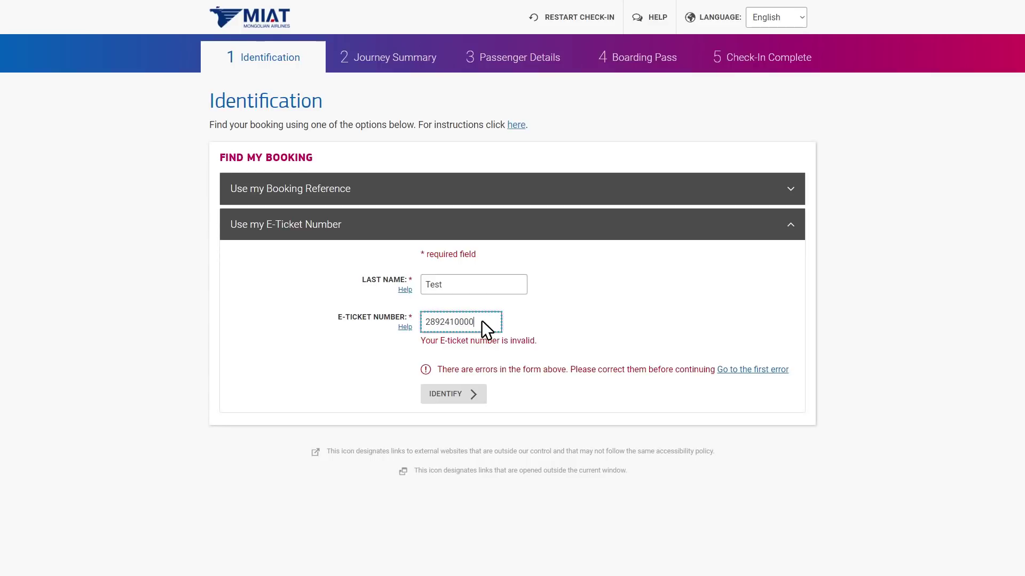
left_click(470, 356)
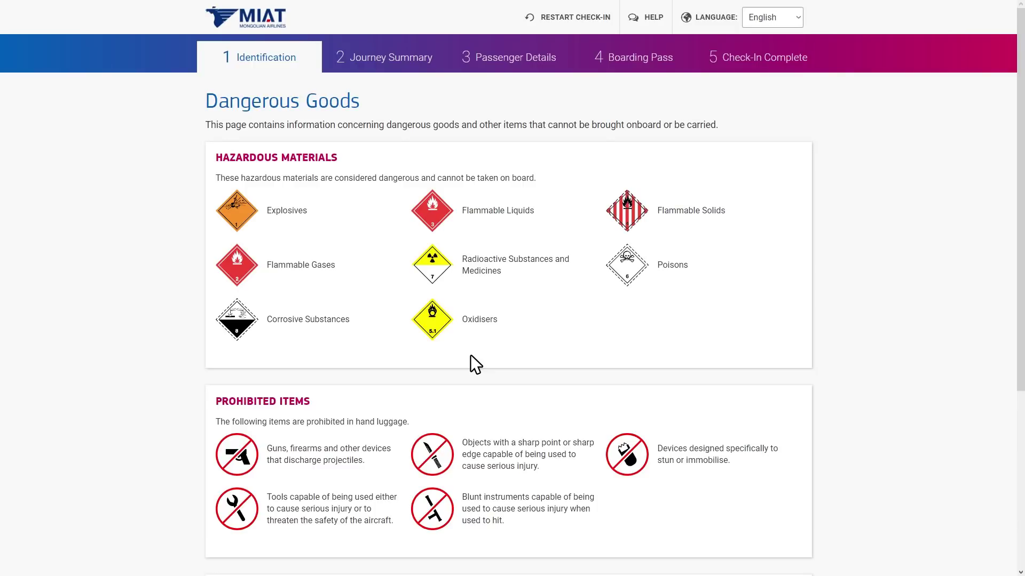
Tick 'I have read and understood' for the dangerous goods restrictions and acknowledge them.
scroll(470, 355, "down", 4)
scroll(469, 355, "down", 5)
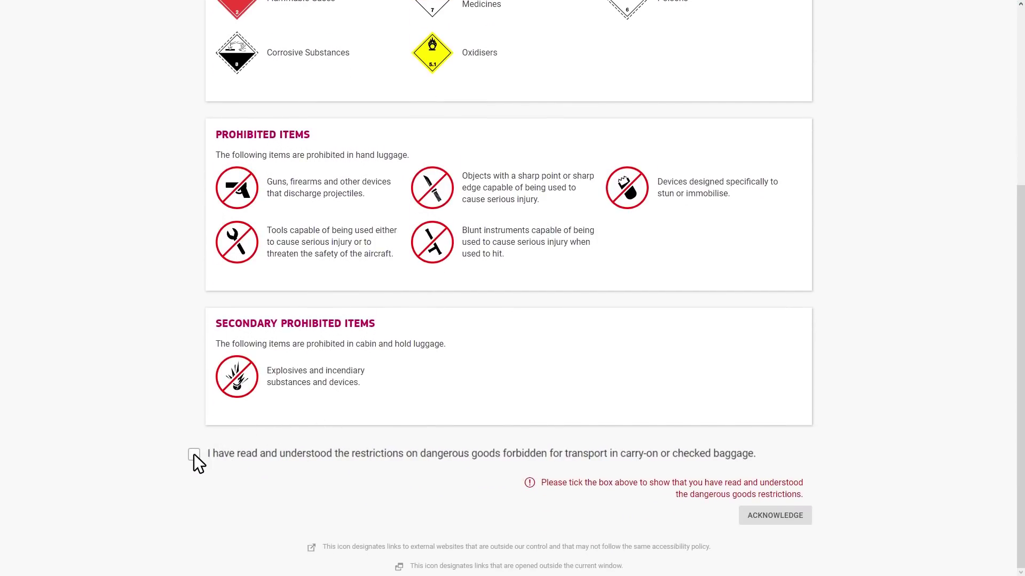
left_click(194, 455)
left_click(807, 515)
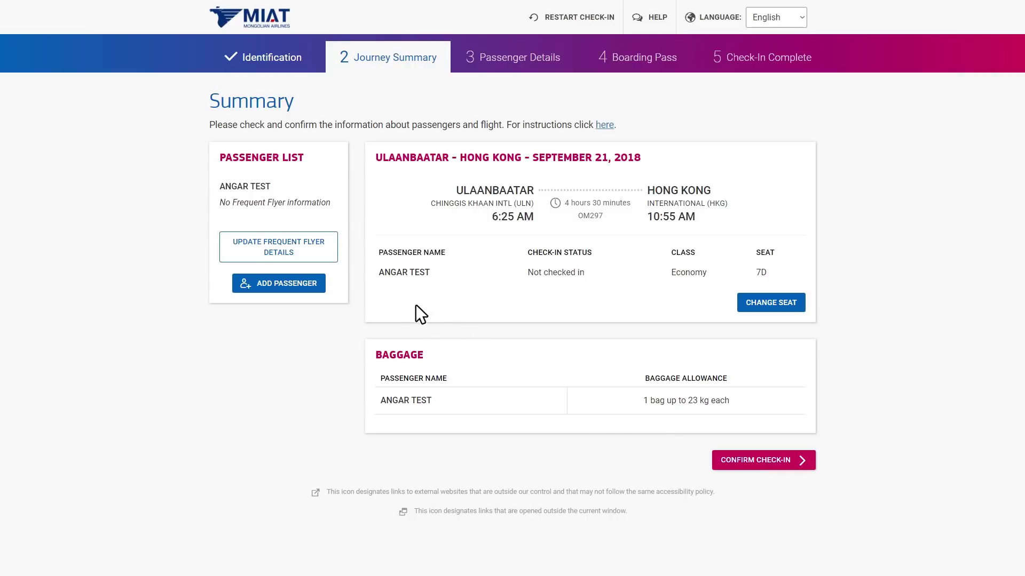
Save a Blue Sky Mongolia - OM frequent flyer number in the passenger's details.
left_click(315, 250)
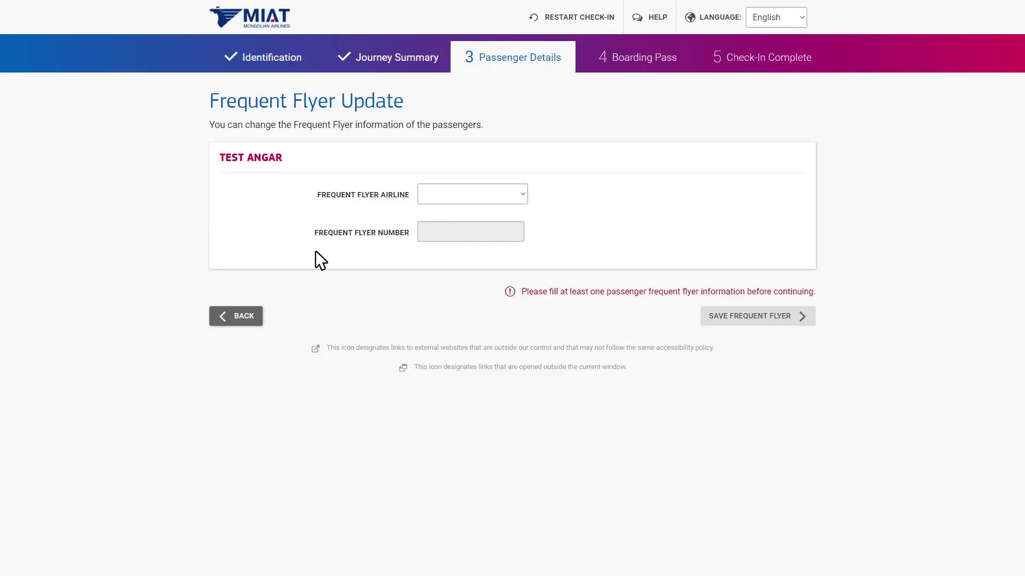
left_click(521, 197)
left_click(516, 224)
left_click(514, 238)
type("123456")
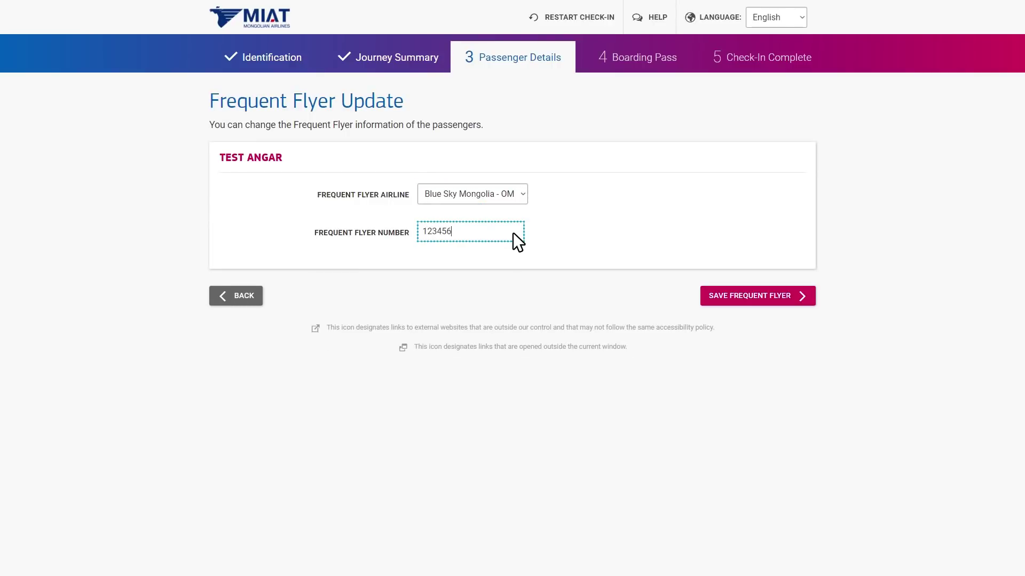
left_click(797, 297)
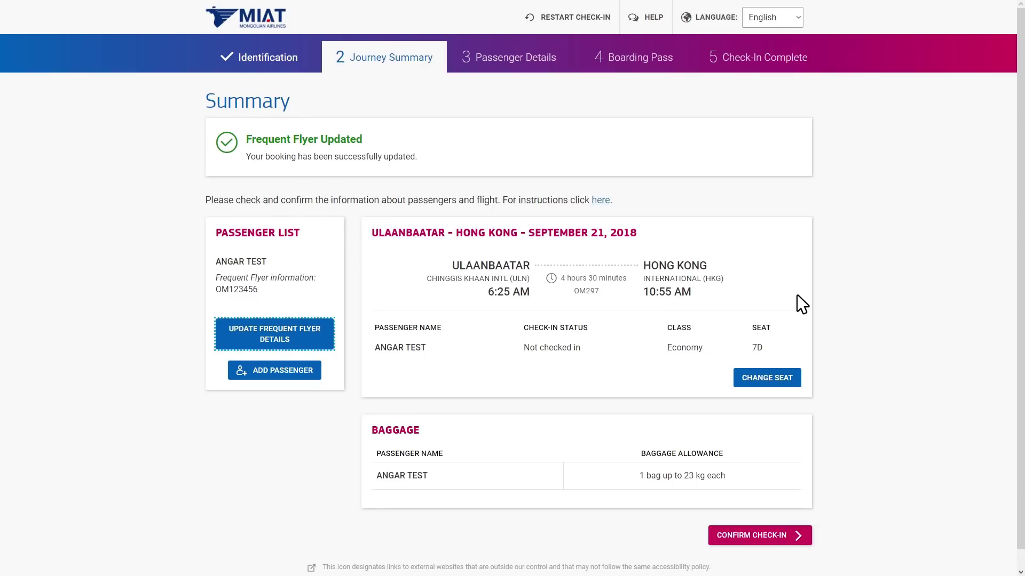
scroll(1019, 470, "down", 1)
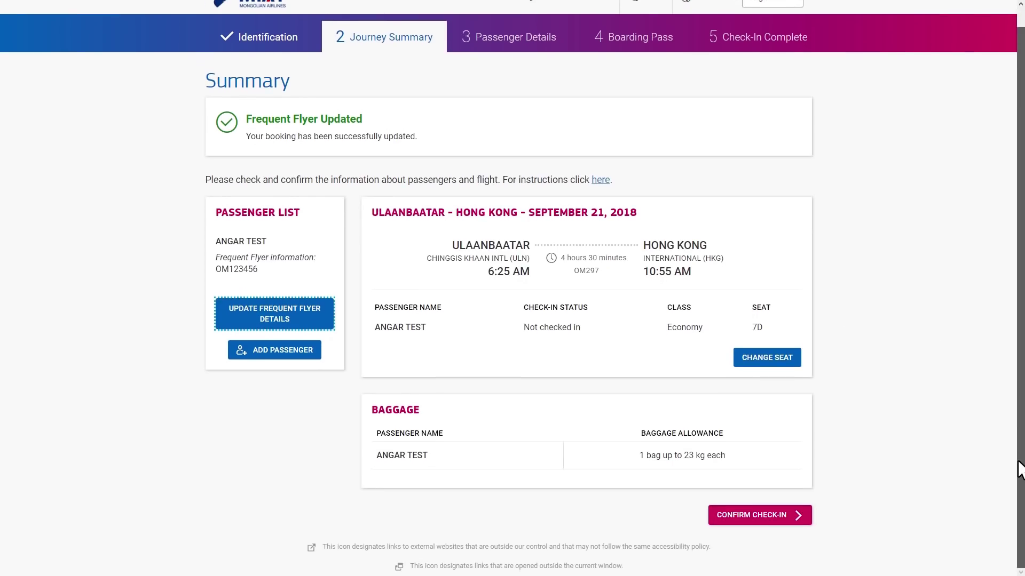
Pick seat 7F instead of 7D on the seat map and confirm the seat.
left_click(799, 367)
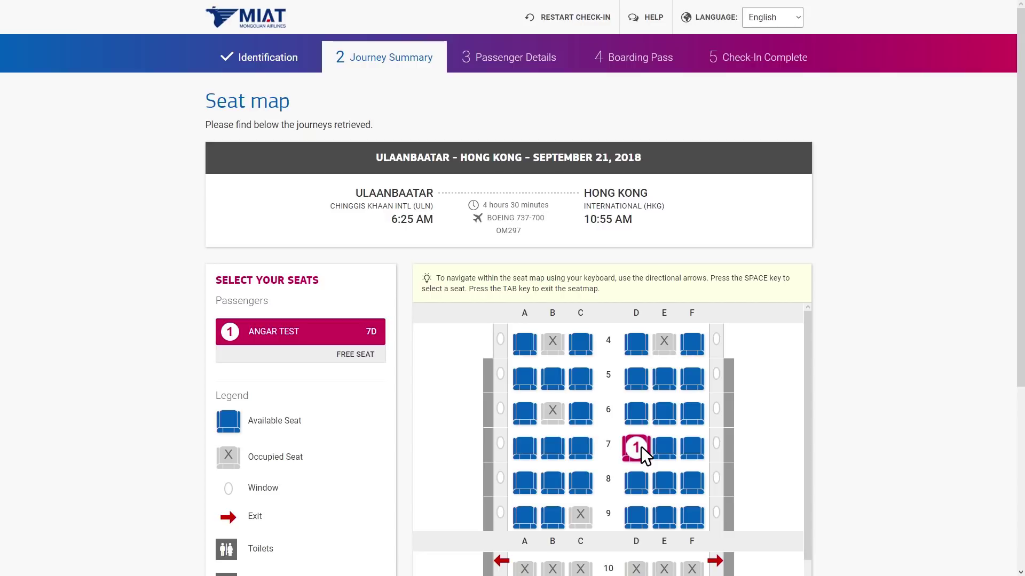
scroll(722, 360, "down", 5)
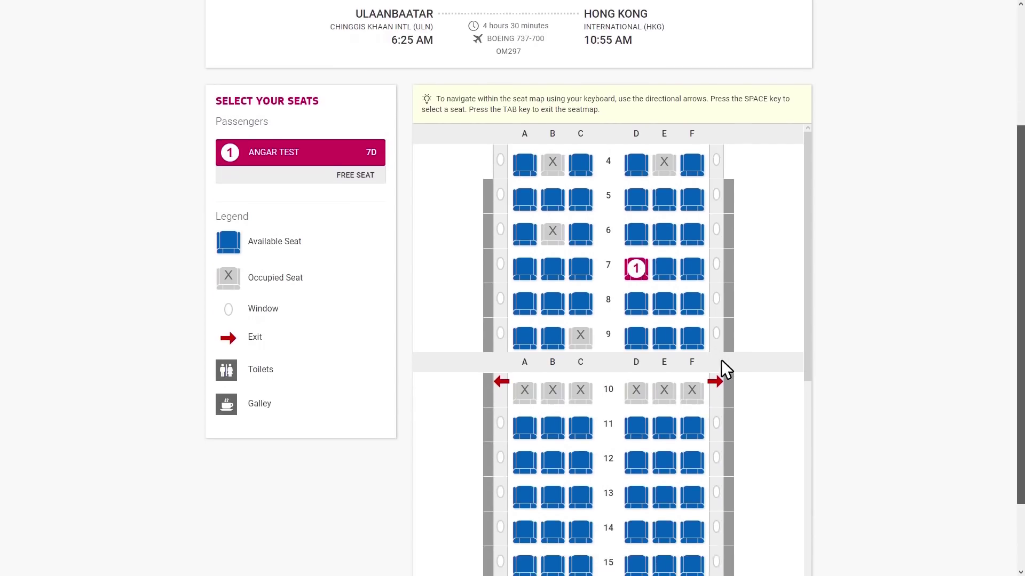
left_click_drag(806, 269, 805, 299)
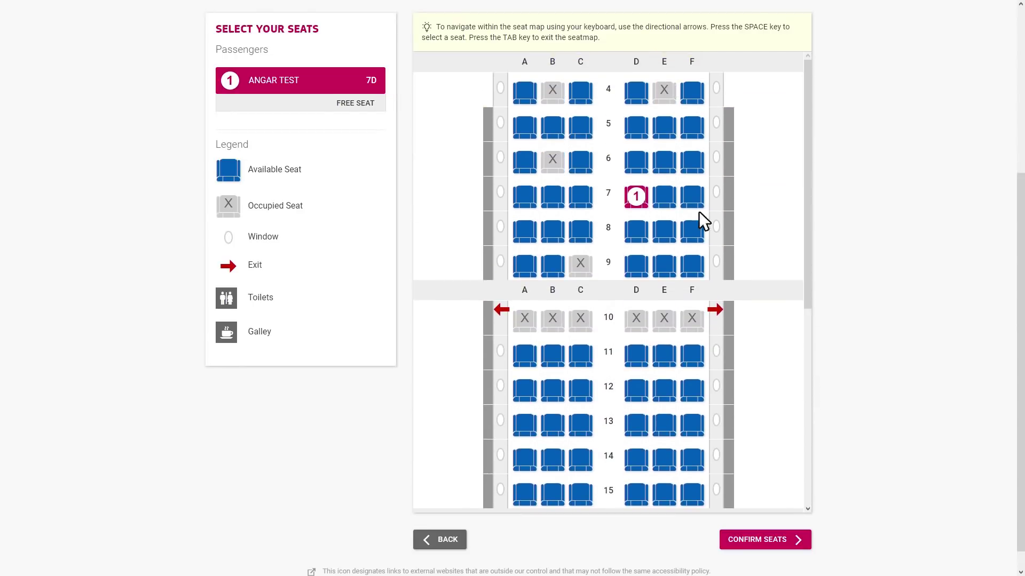
left_click(694, 192)
left_click(791, 537)
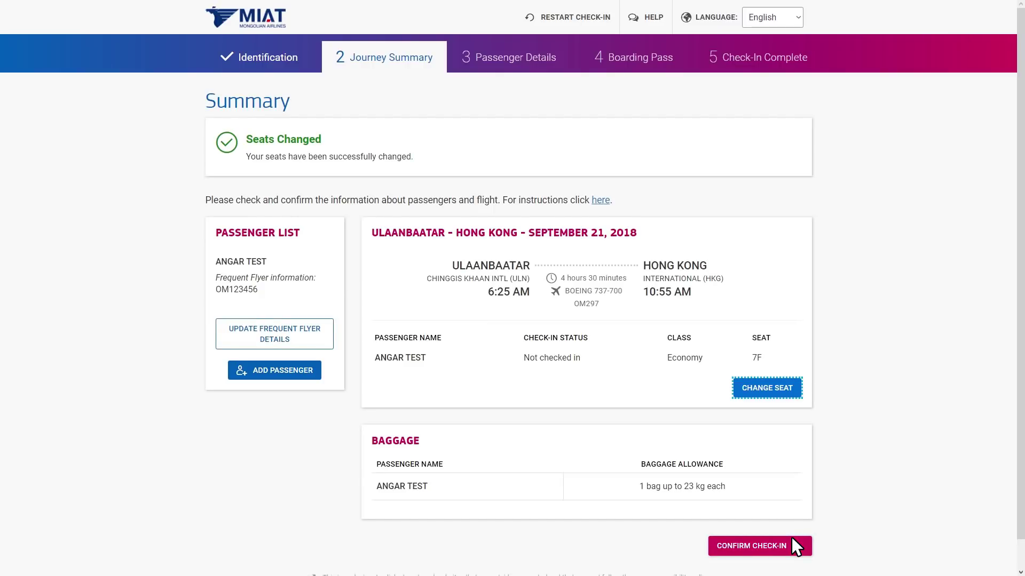
Proceed with the check-in and save the passenger's nationality as Mongolia.
left_click(791, 536)
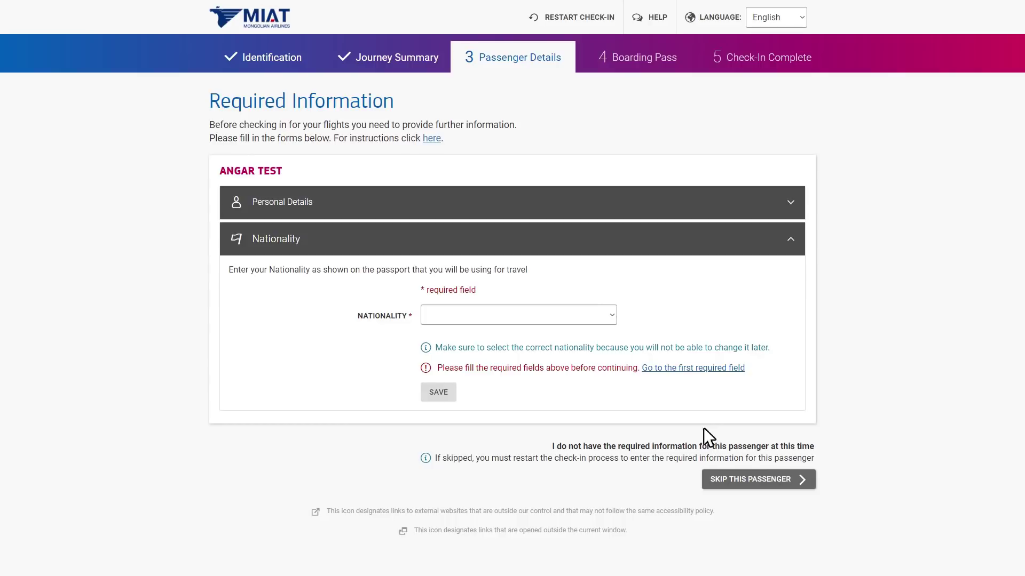
left_click(612, 316)
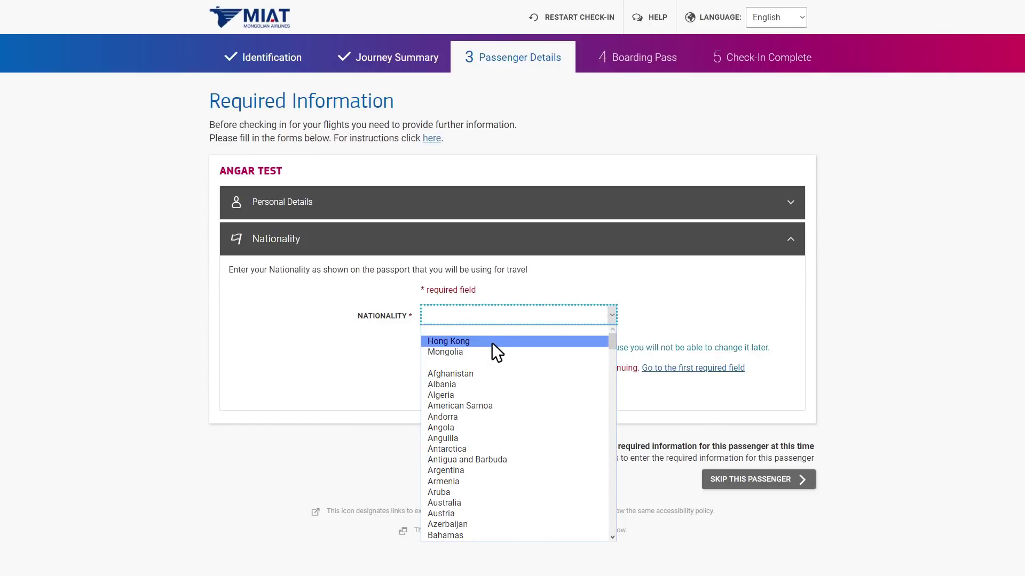
left_click(455, 351)
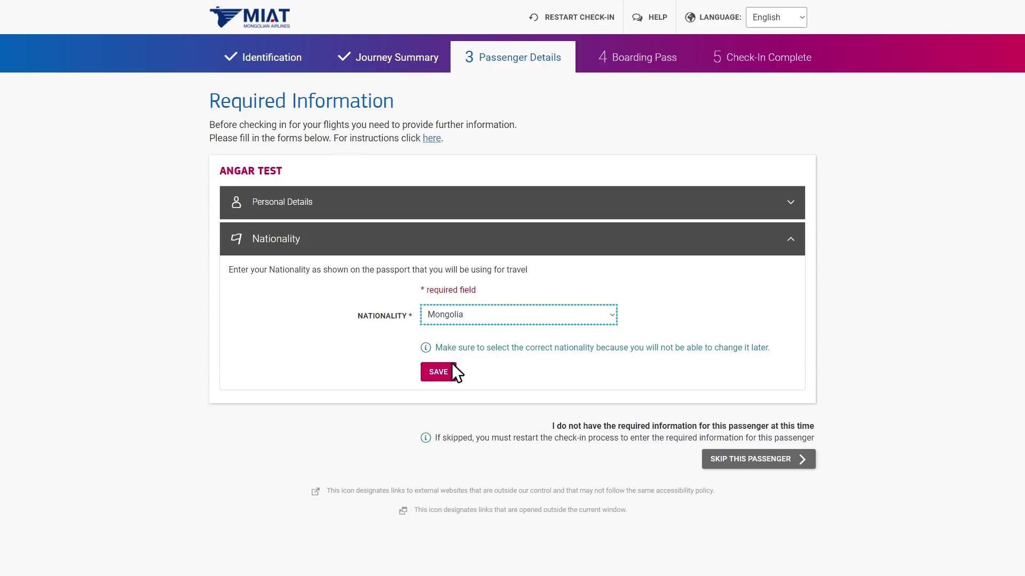
left_click(449, 370)
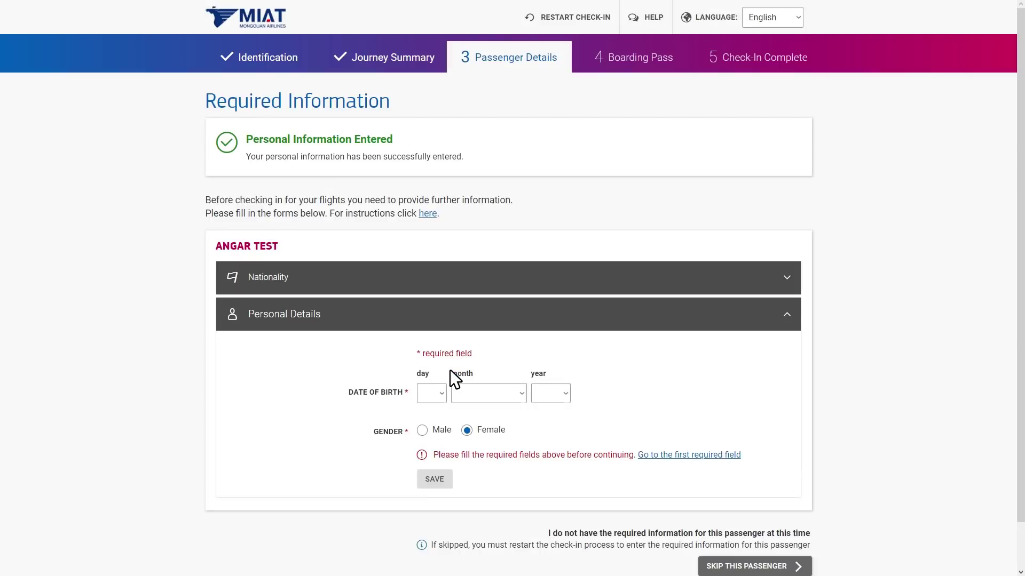
left_click(439, 393)
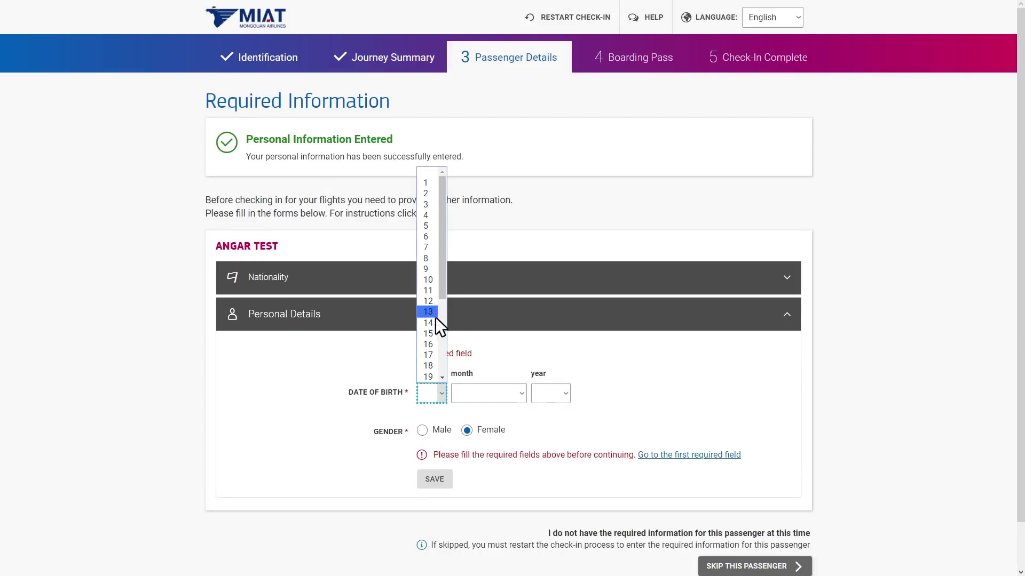
left_click(426, 269)
left_click(489, 393)
left_click(492, 329)
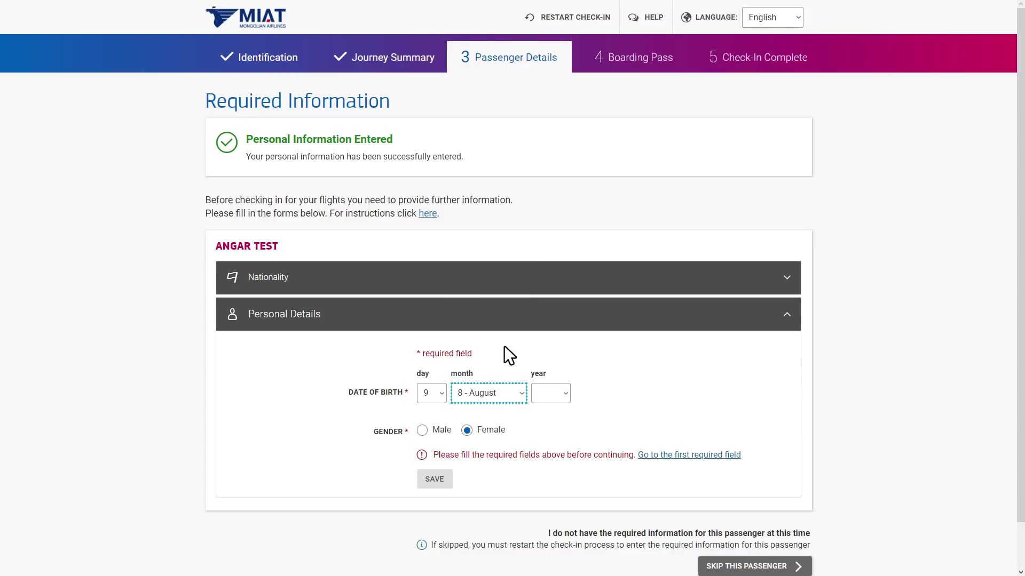
left_click(565, 394)
left_click(559, 376)
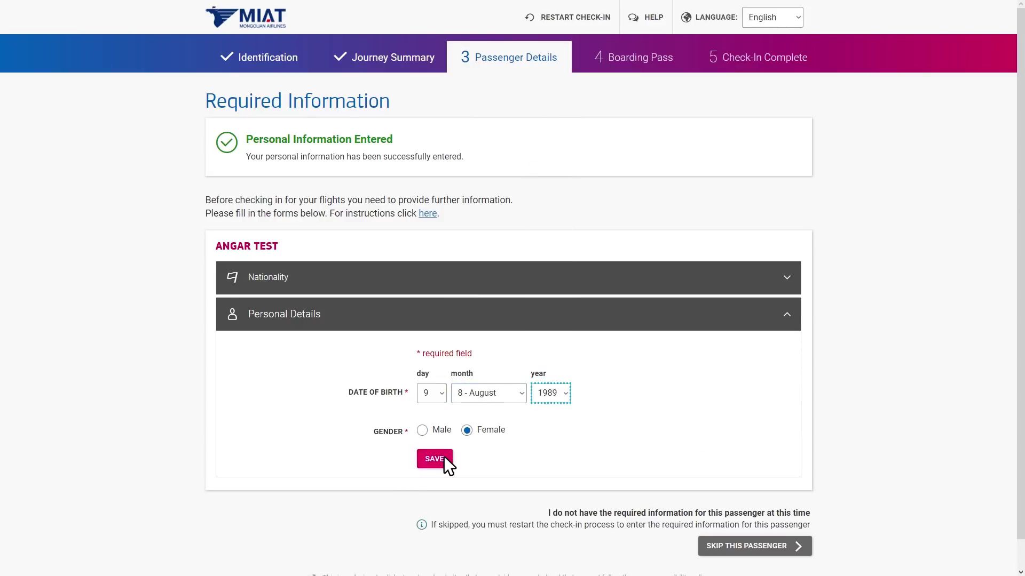
left_click(443, 455)
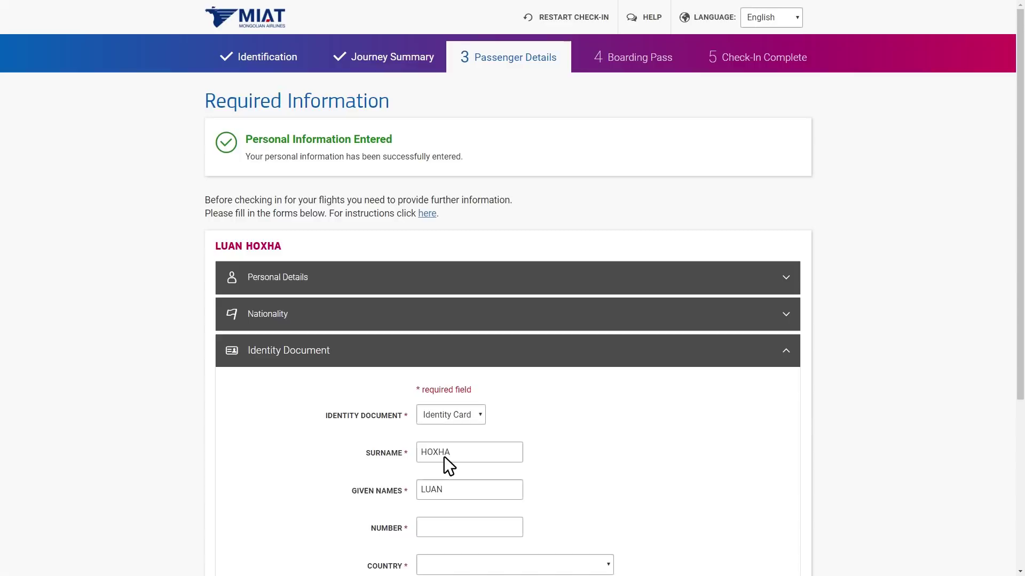
Choose Passport as the identity document and enter the passport number.
scroll(886, 237, "down", 4)
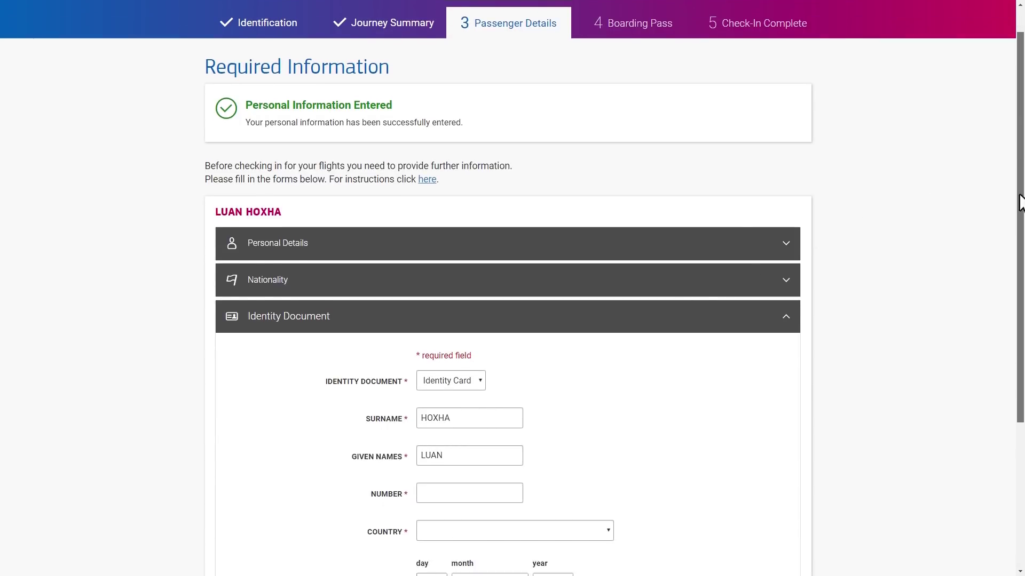
left_click(468, 193)
left_click(467, 226)
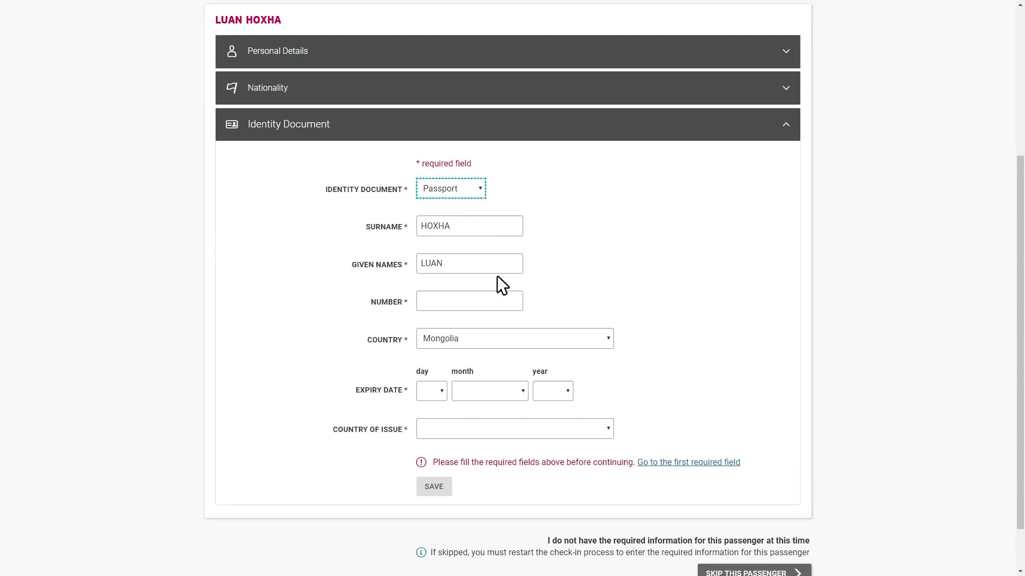
left_click(509, 299)
type("E123456")
Set the passport expiry to 10 September 2026, issuing country Mongolia, and save.
left_click(432, 393)
left_click(429, 278)
left_click(522, 391)
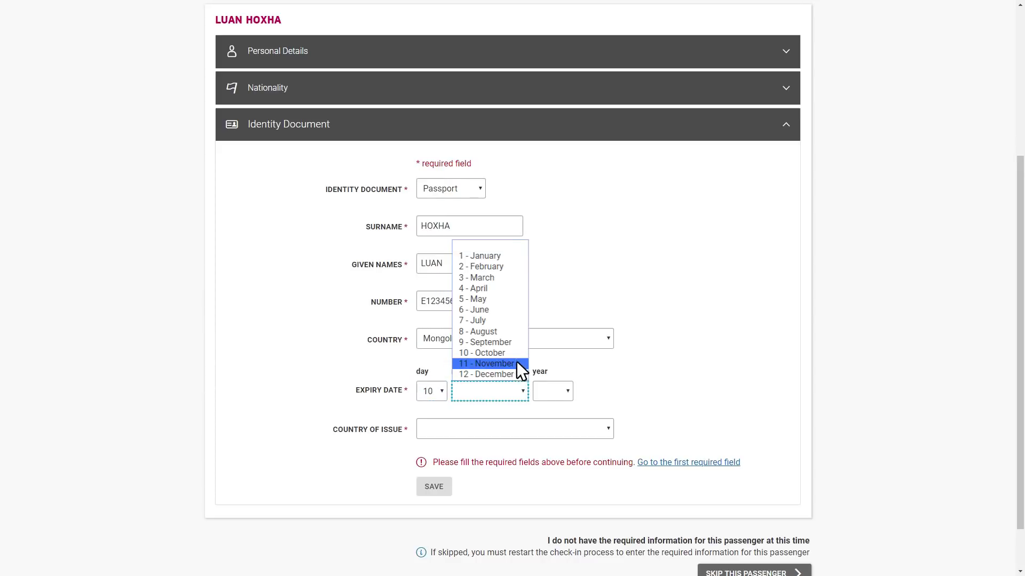
left_click(513, 340)
left_click(569, 395)
left_click(562, 318)
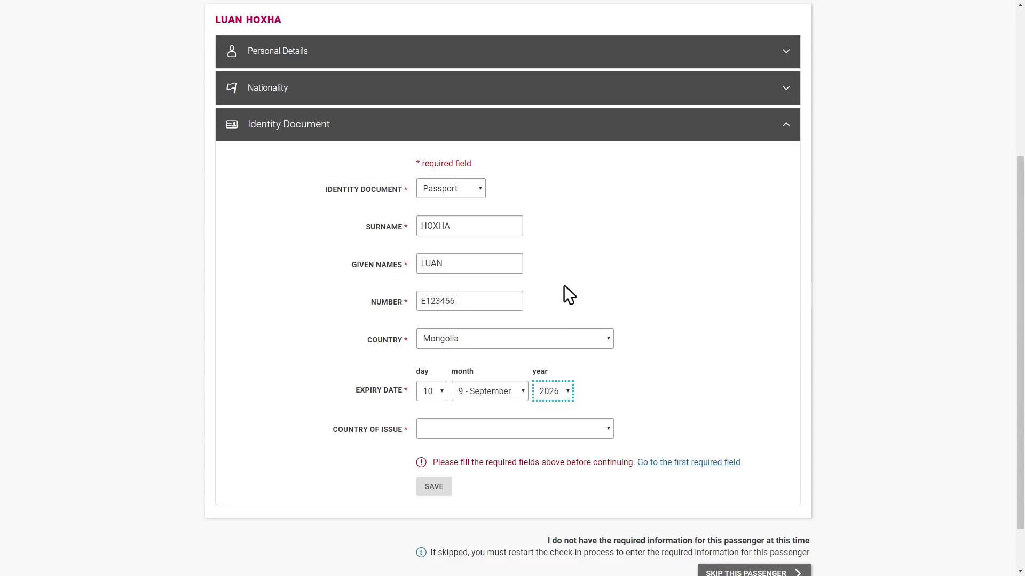
left_click(605, 427)
left_click(442, 229)
left_click(441, 466)
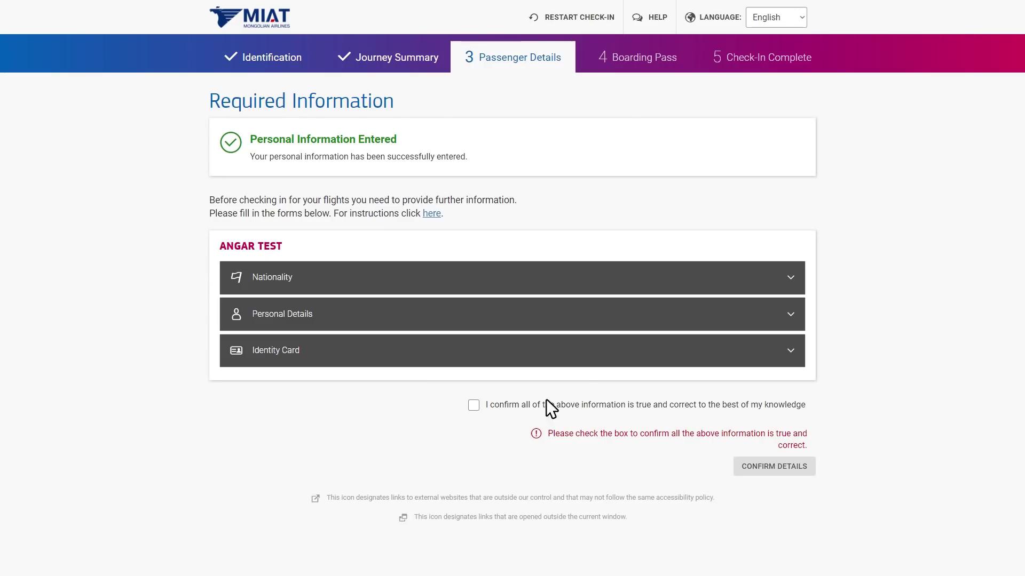
Review the nationality, personal and identity card details, tick the true-and-correct box and confirm.
left_click(733, 277)
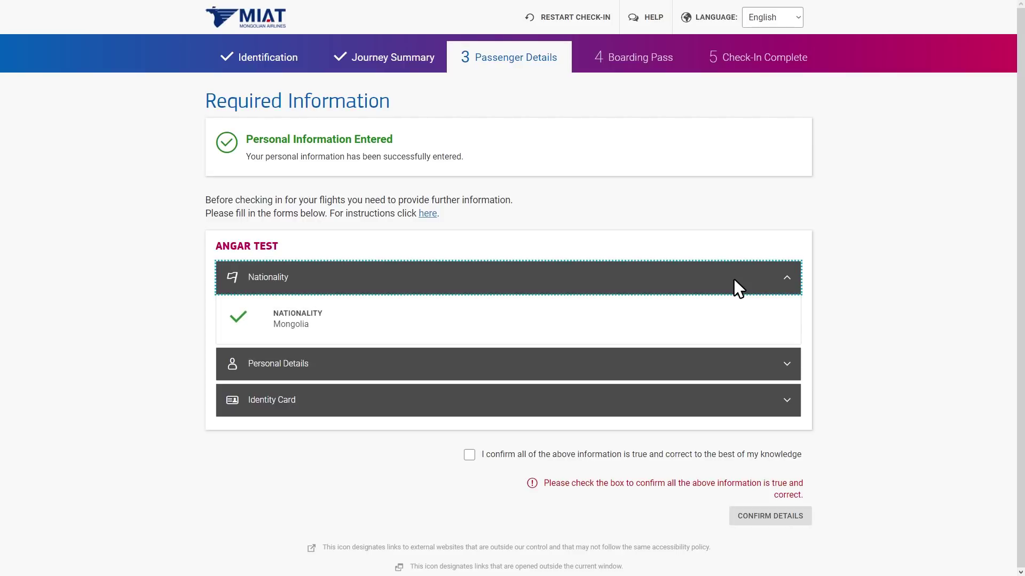
left_click(733, 357)
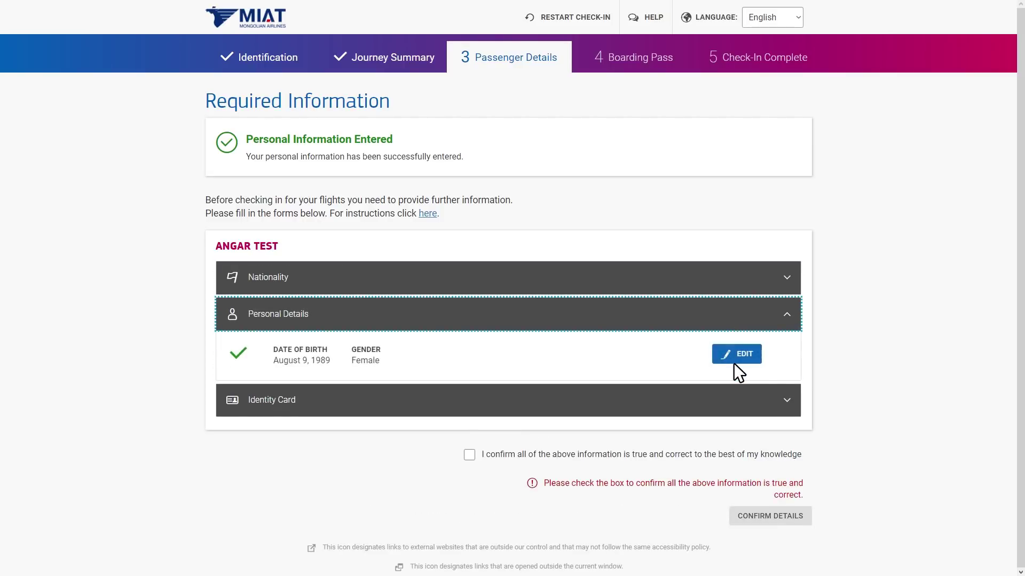
left_click(734, 403)
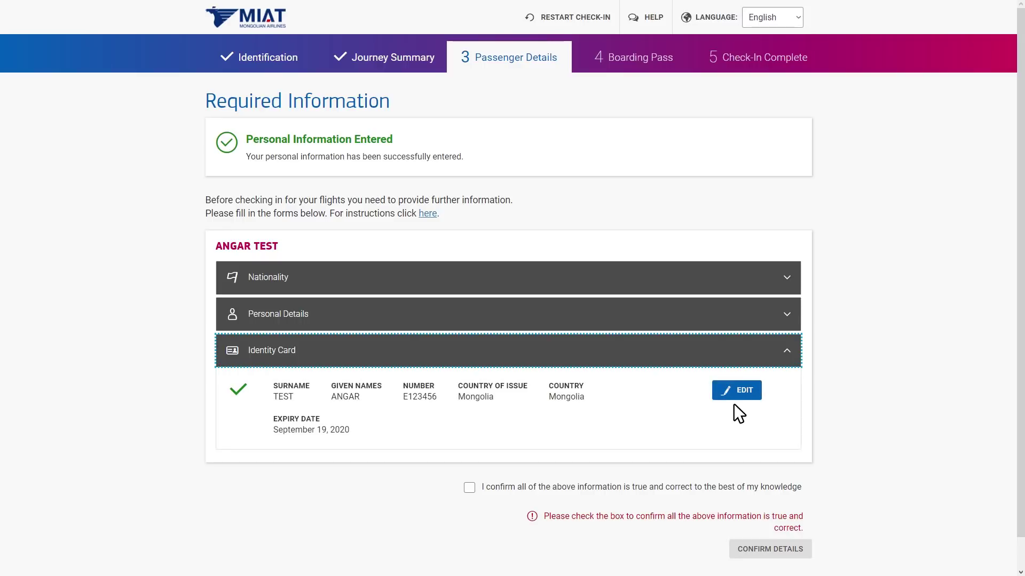
left_click(469, 485)
left_click(798, 517)
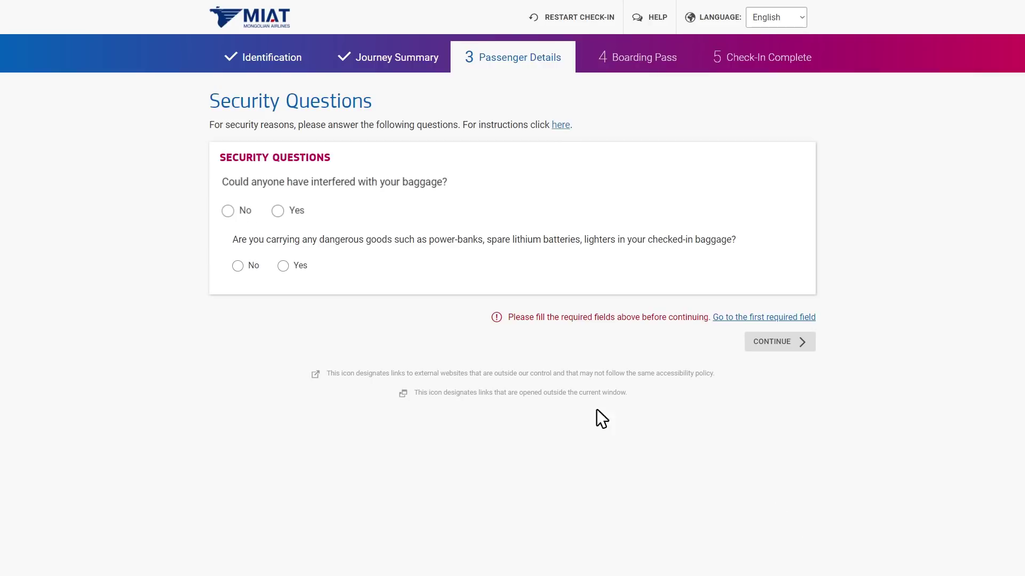
Answer No to the baggage security questions and continue.
left_click(229, 211)
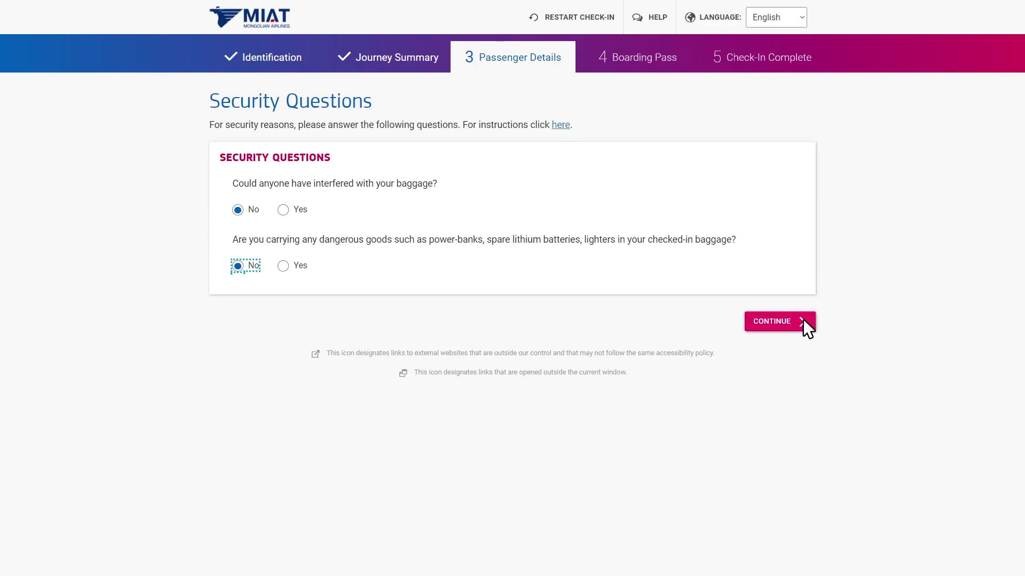
left_click(804, 321)
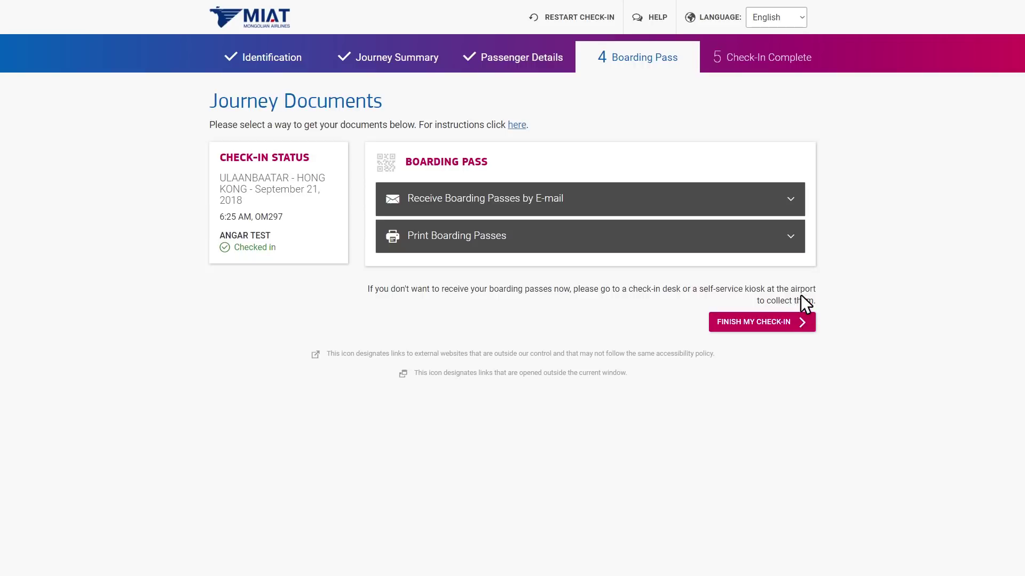
Send the boarding pass to the passenger's e-mail address.
left_click(790, 192)
left_click(575, 311)
type("test@info.com")
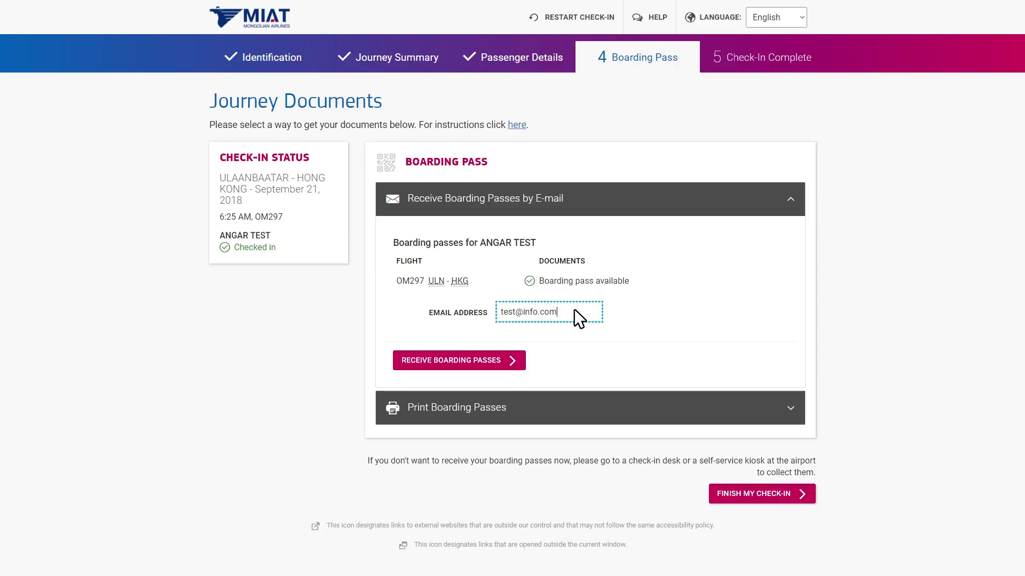
left_click(499, 359)
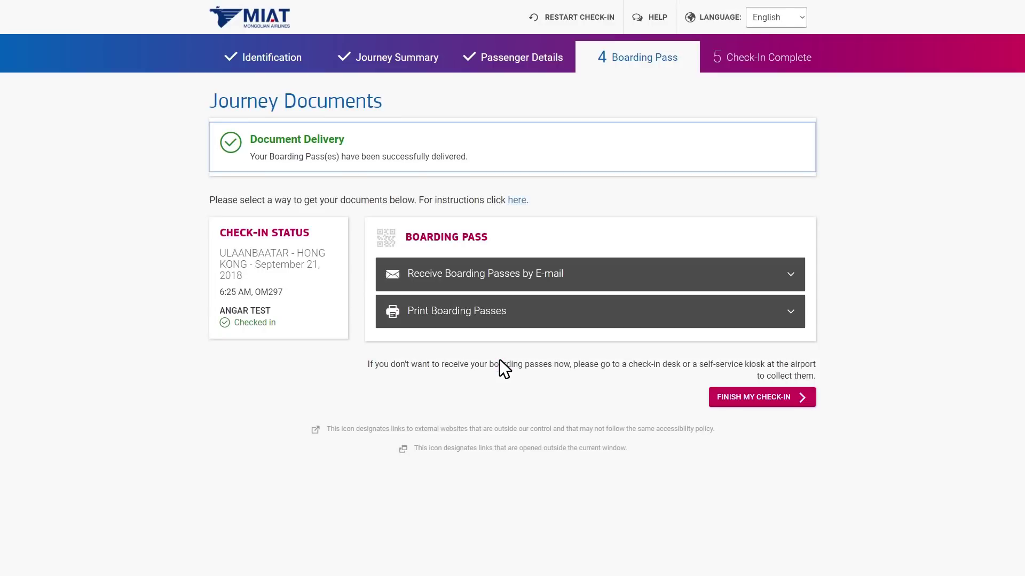
Open the printable boarding pass, then finish the check-in.
left_click(635, 313)
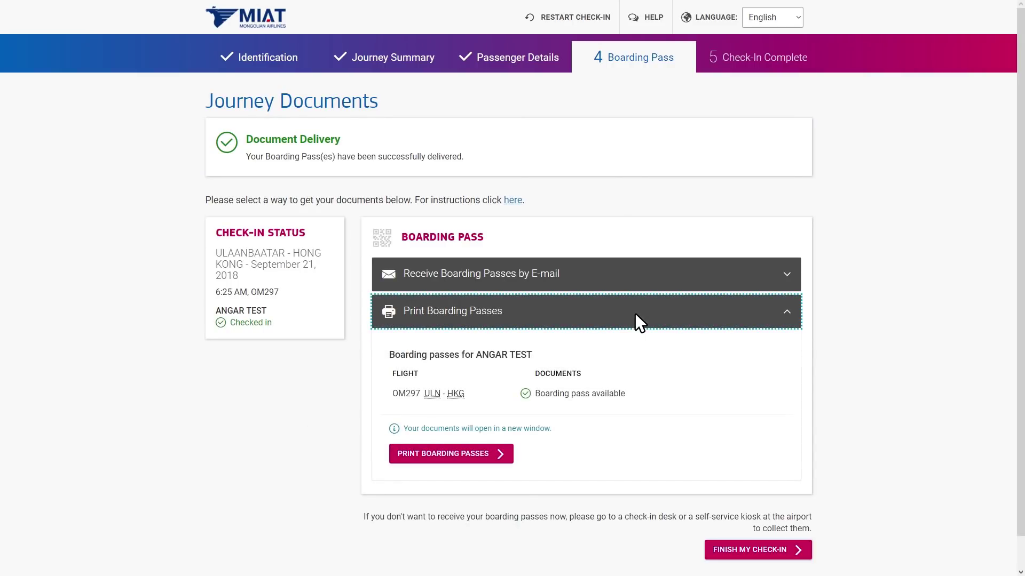
left_click(498, 451)
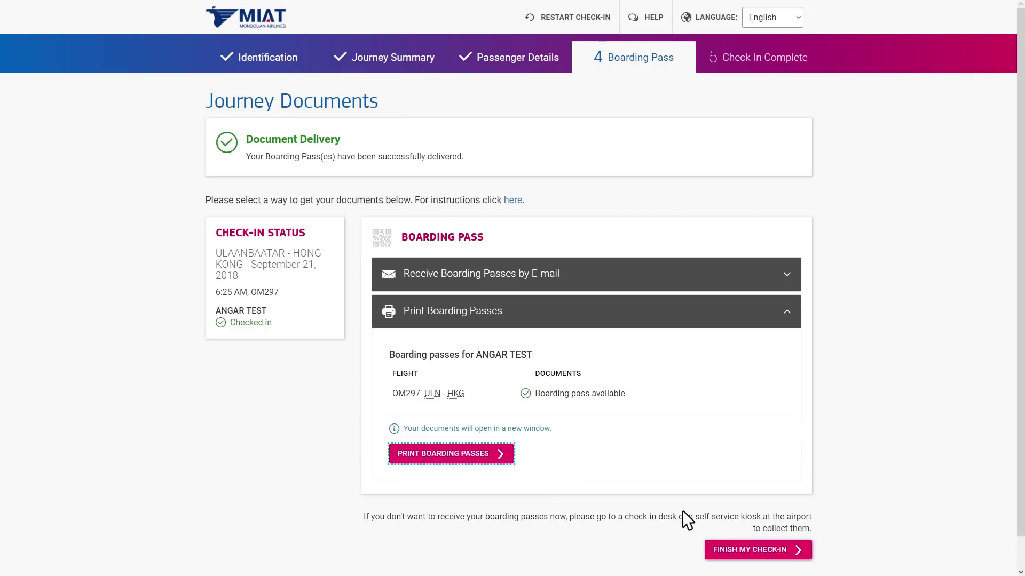
left_click(797, 547)
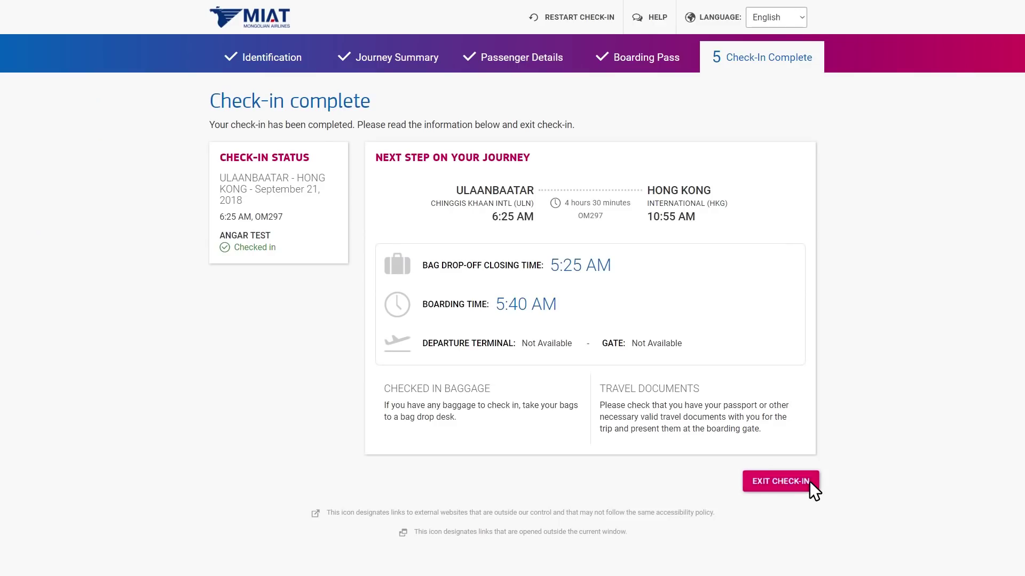
Exit check-in to get back to the MIAT homepage.
left_click(810, 482)
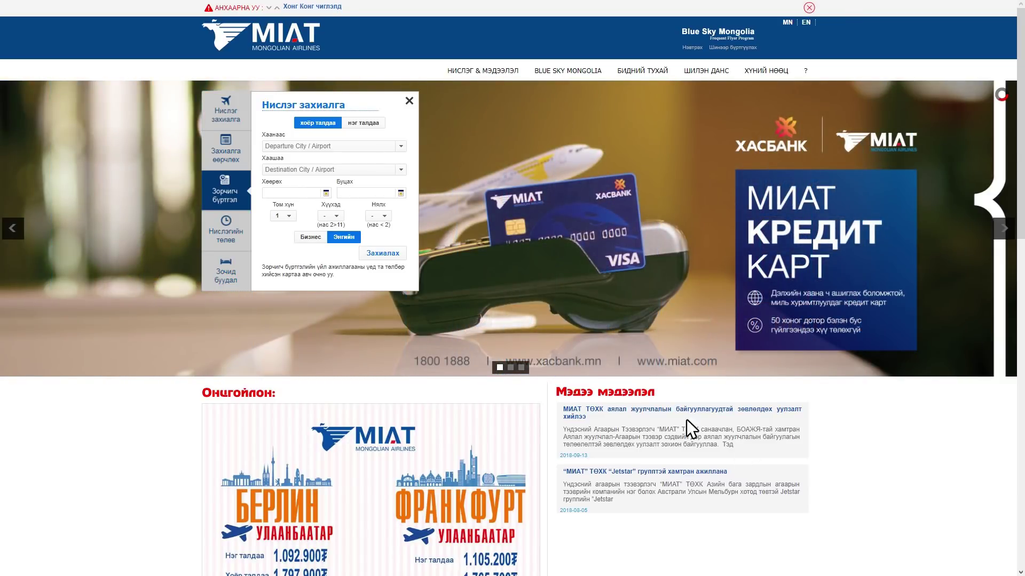
In online check-in, identify the booking by the passenger's last name and pasted booking reference.
left_click(235, 193)
left_click(238, 198)
left_click(513, 251)
type("Test")
left_click(451, 281)
key("ctrl+v")
left_click(473, 322)
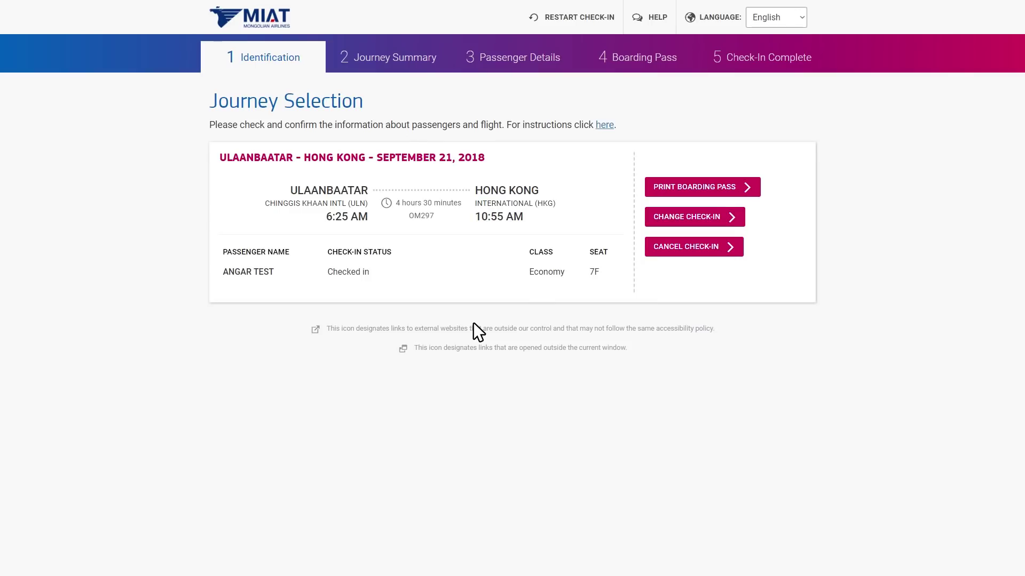
Cancel the selected passenger's check-in to offload them from the ULN–HKG flight, then restart check-in.
left_click(748, 184)
left_click(732, 245)
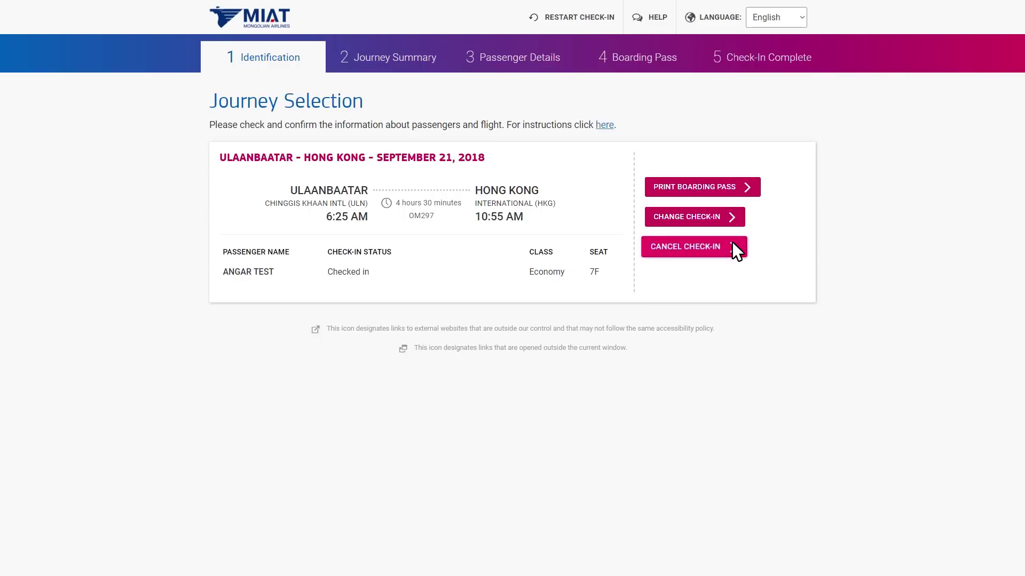
left_click(564, 274)
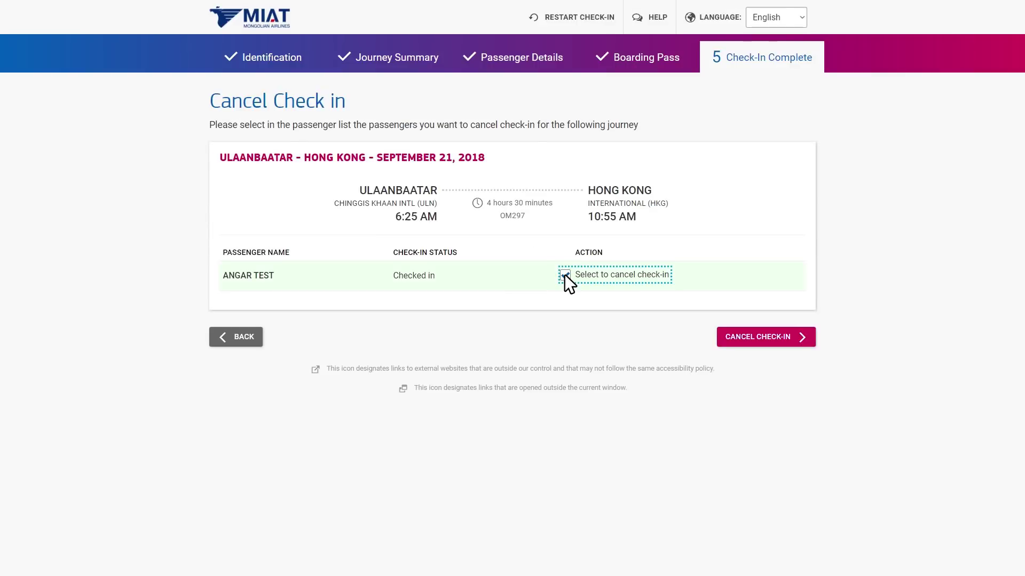
left_click(801, 335)
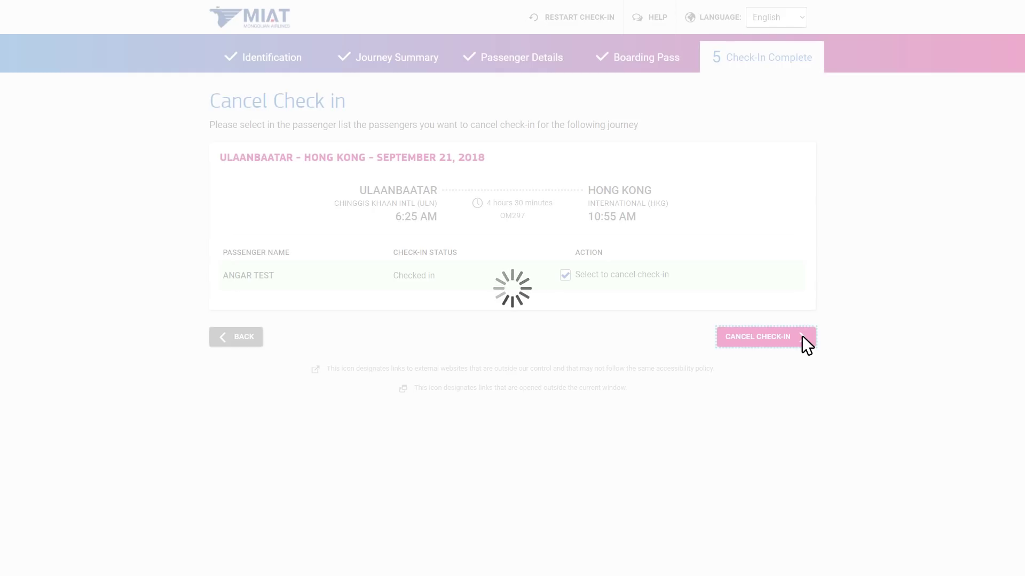
left_click(802, 337)
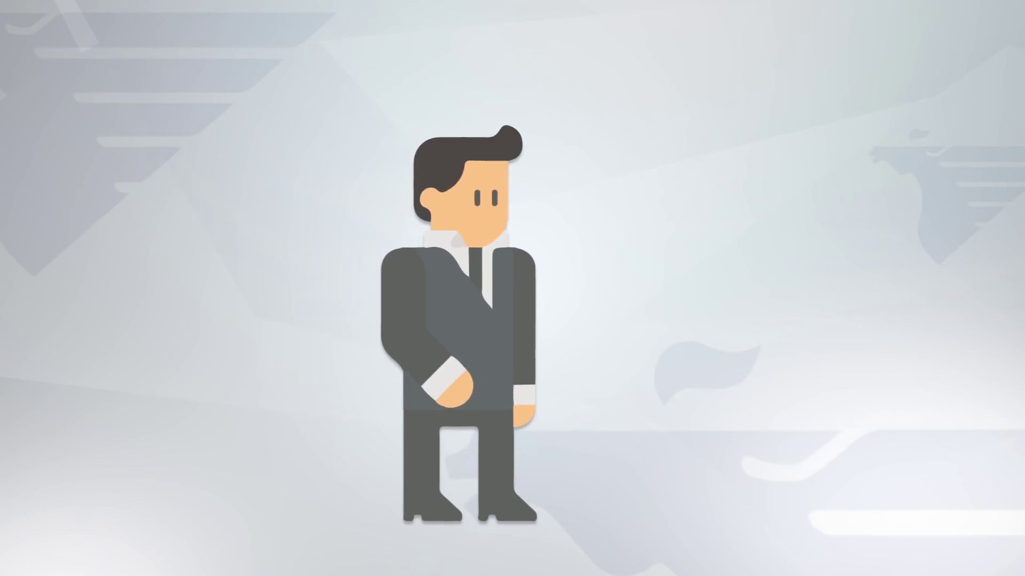